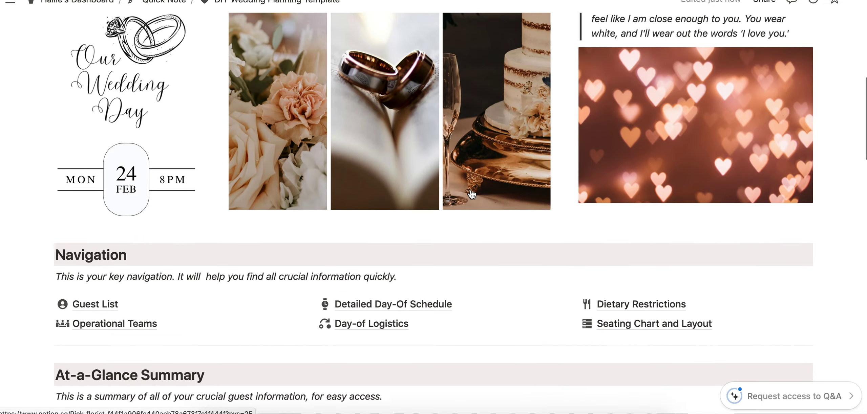
- Look over the wedding template's header and navigation section, and open the Operational Teams page
{"action": "scroll", "coordinate": [472, 194], "scroll_direction": "up", "scroll_amount": 6}
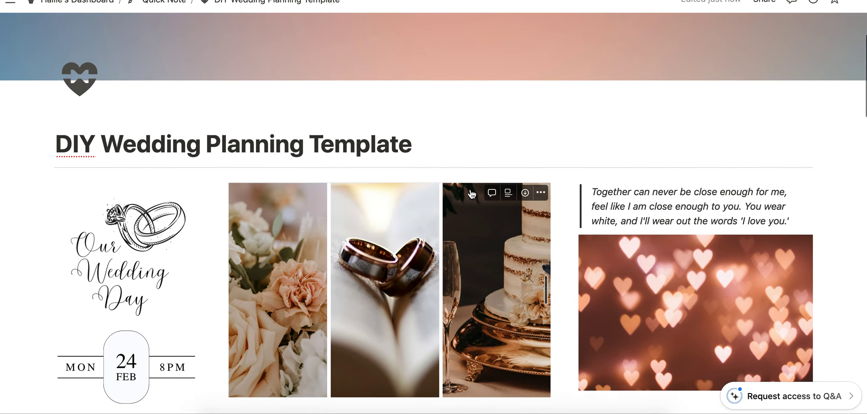
{"action": "scroll", "coordinate": [471, 189], "scroll_direction": "down", "scroll_amount": 8}
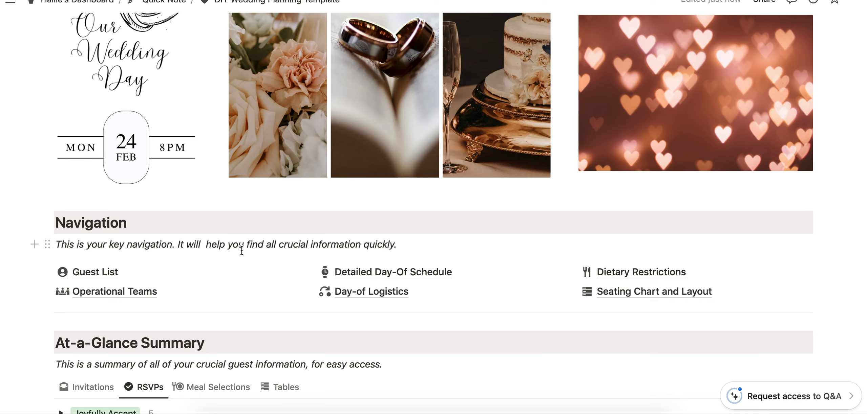
{"action": "mouse_move", "coordinate": [98, 298]}
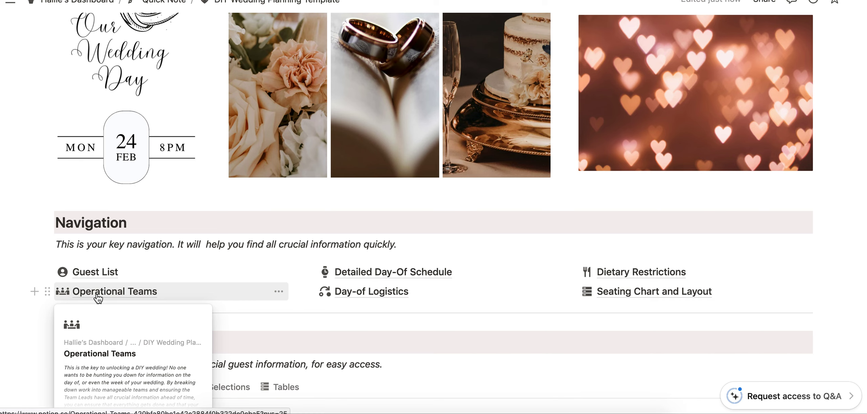
{"action": "left_click", "coordinate": [98, 297]}
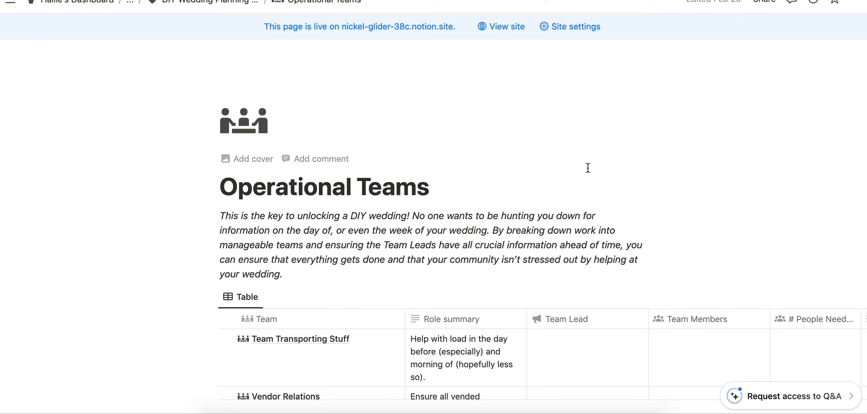
- Review the Operational Teams table's teams, role summaries, team leads and team members
{"action": "scroll", "coordinate": [588, 168], "scroll_direction": "down", "scroll_amount": 10}
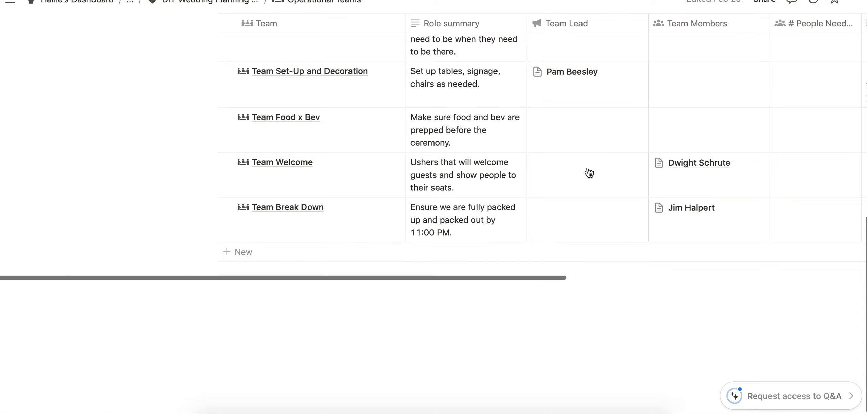
{"action": "scroll", "coordinate": [588, 173], "scroll_direction": "up", "scroll_amount": 8}
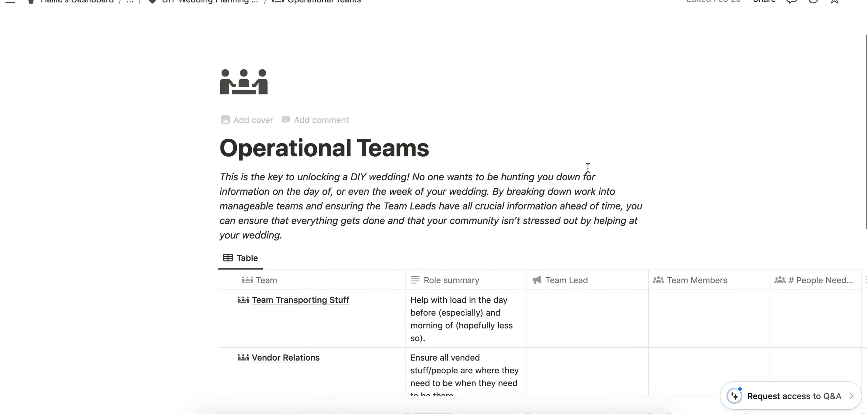
{"action": "scroll", "coordinate": [588, 170], "scroll_direction": "down", "scroll_amount": 5}
{"action": "scroll", "coordinate": [589, 172], "scroll_direction": "down", "scroll_amount": 2}
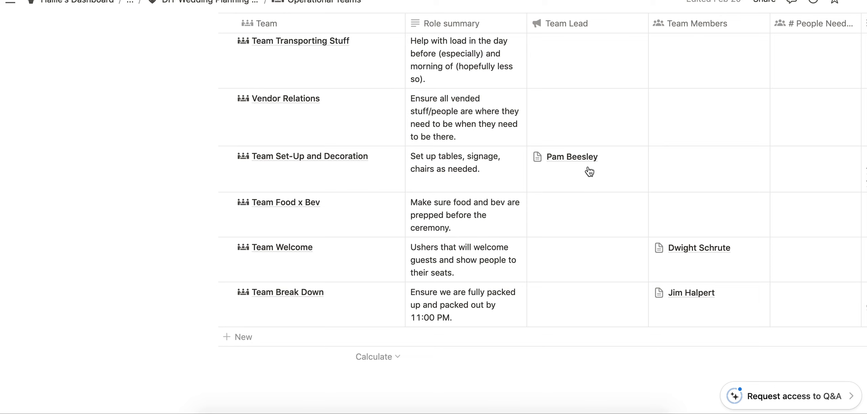
{"action": "scroll", "coordinate": [589, 171], "scroll_direction": "up", "scroll_amount": 3}
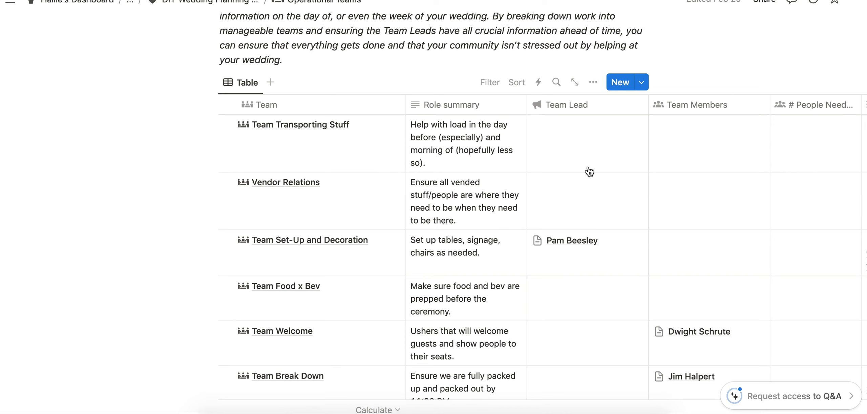
{"action": "scroll", "coordinate": [589, 171], "scroll_direction": "down", "scroll_amount": 2}
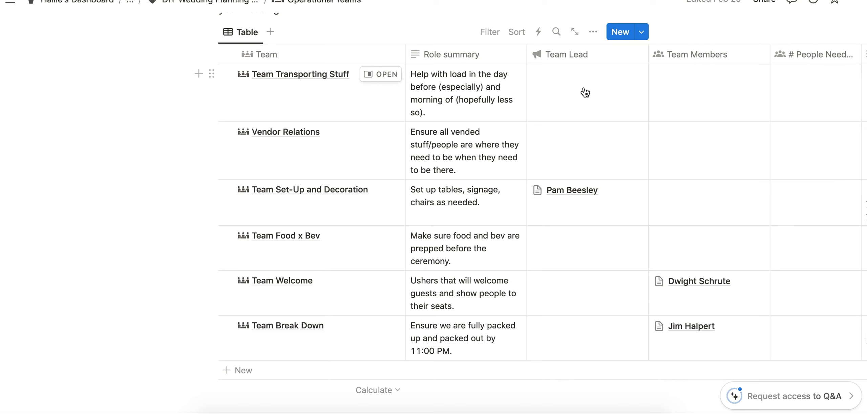
{"action": "scroll", "coordinate": [585, 92], "scroll_direction": "up", "scroll_amount": 1}
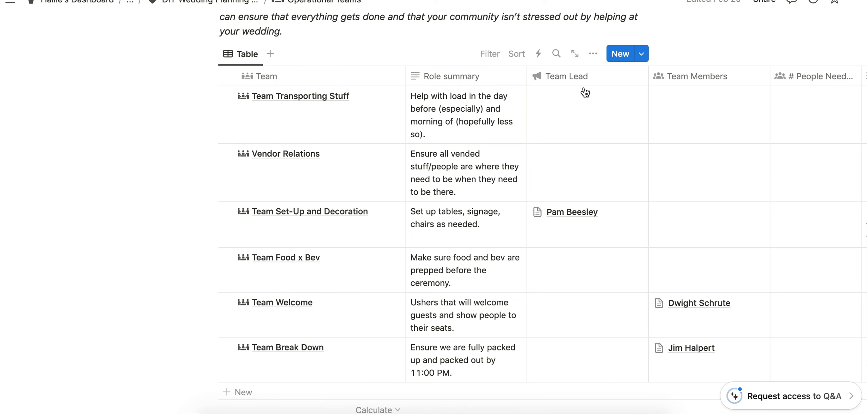
- View the tasks linked to Team Transporting Stuff and the other tasks available for linking, without changing the links
{"action": "scroll", "coordinate": [592, 139], "scroll_direction": "right", "scroll_amount": 6}
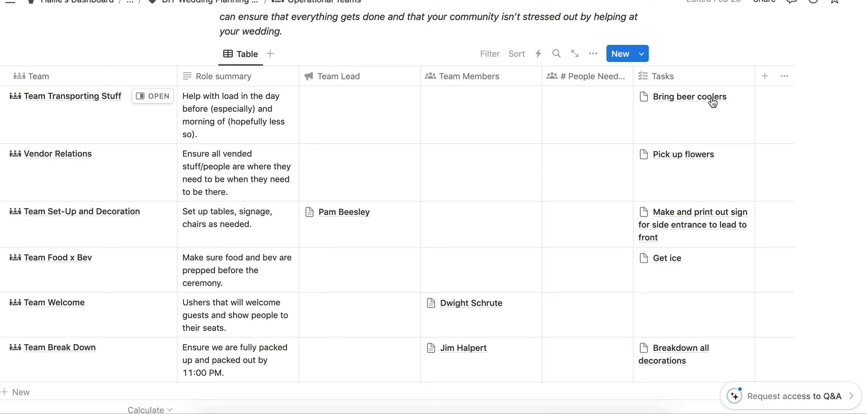
{"action": "left_click", "coordinate": [714, 101]}
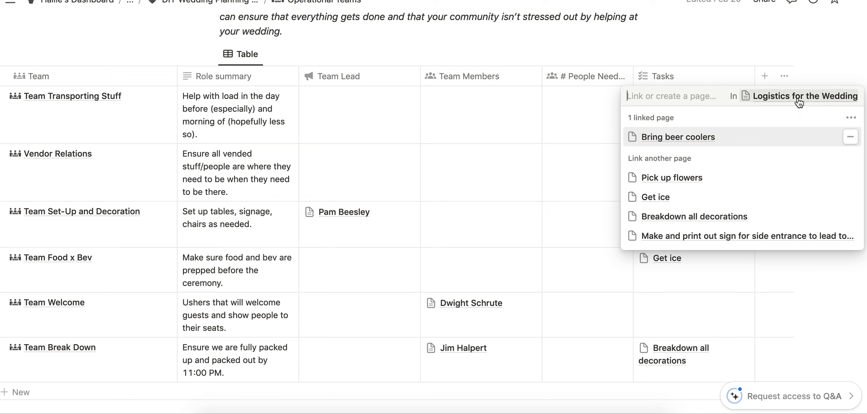
{"action": "key", "text": "Escape"}
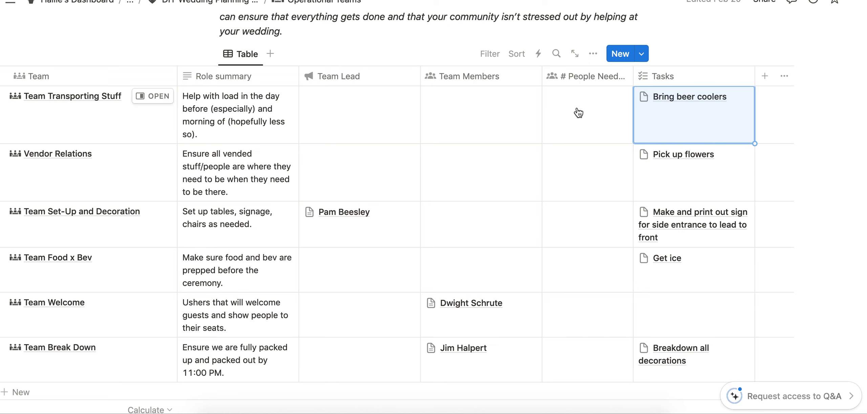
{"action": "scroll", "coordinate": [578, 112], "scroll_direction": "up", "scroll_amount": 1}
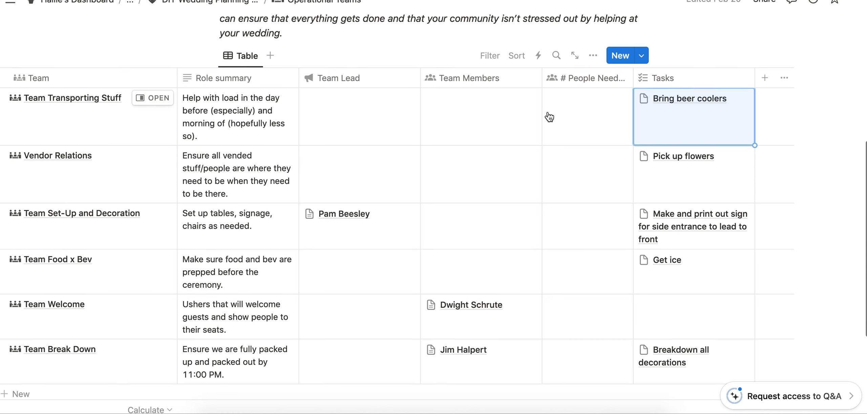
- View the Guest List entries that can be linked as Team Members for Team Transporting Stuff, without linking anyone
{"action": "scroll", "coordinate": [549, 117], "scroll_direction": "left", "scroll_amount": 3}
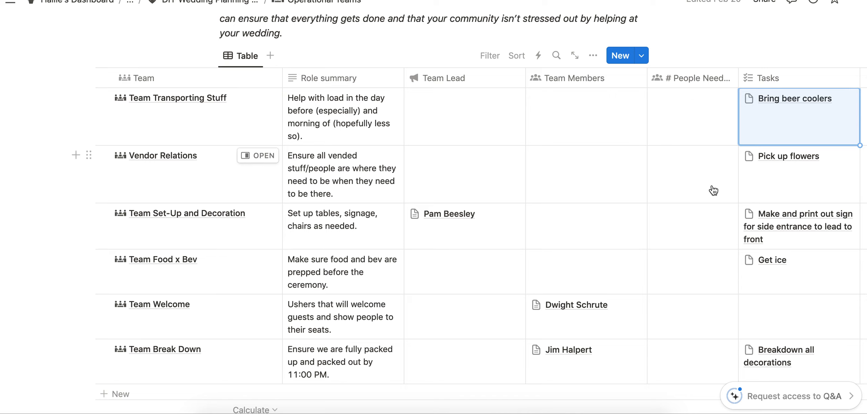
{"action": "scroll", "coordinate": [601, 254], "scroll_direction": "down", "scroll_amount": 1}
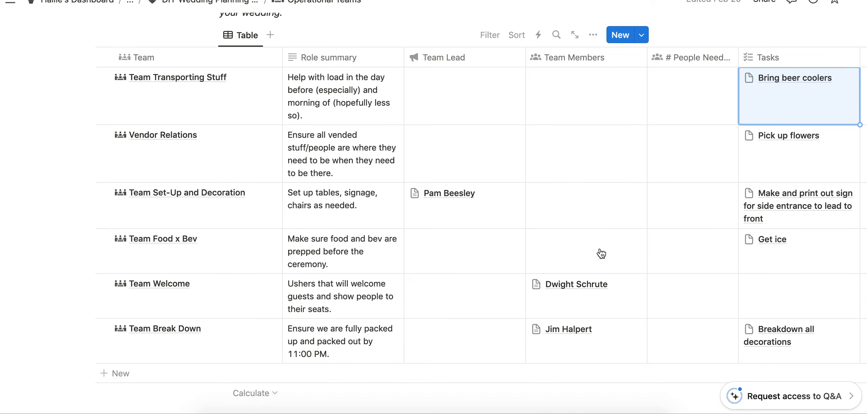
{"action": "scroll", "coordinate": [601, 254], "scroll_direction": "down", "scroll_amount": 2}
{"action": "scroll", "coordinate": [601, 254], "scroll_direction": "up", "scroll_amount": 3}
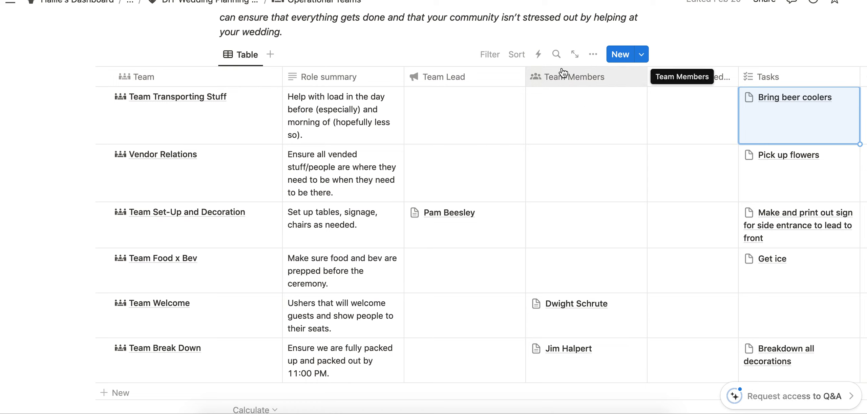
{"action": "left_click", "coordinate": [563, 102]}
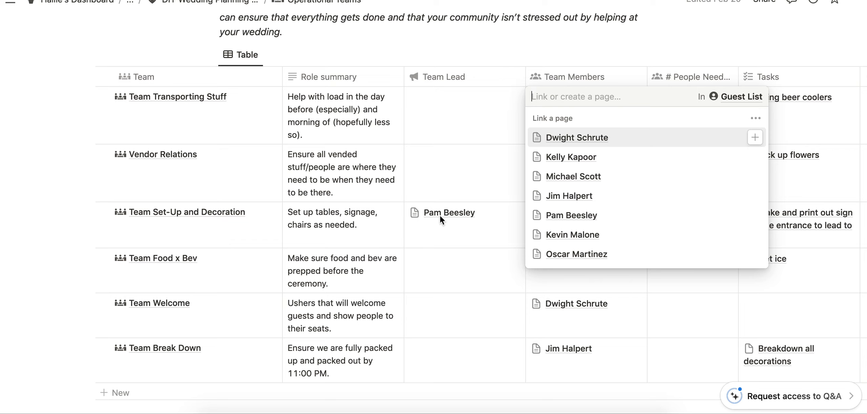
{"action": "key", "text": "Escape"}
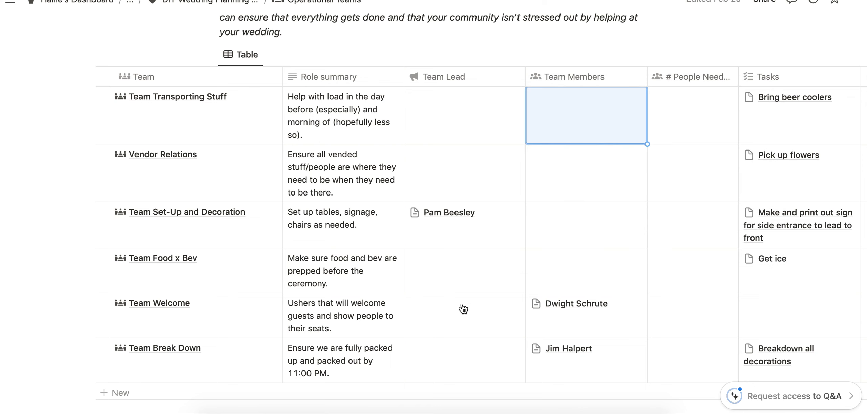
- Open the guest page of Team Set-Up and Decoration's Team Lead, review its properties and photo, and close it
{"action": "scroll", "coordinate": [463, 309], "scroll_direction": "down", "scroll_amount": 3}
{"action": "scroll", "coordinate": [463, 309], "scroll_direction": "up", "scroll_amount": 5}
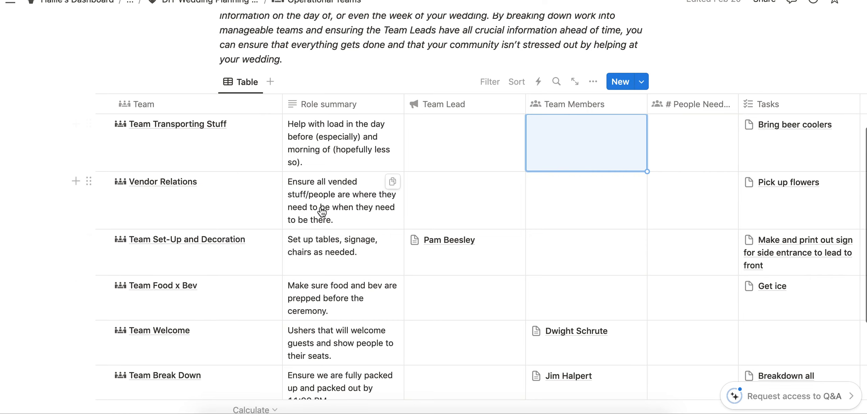
{"action": "scroll", "coordinate": [308, 183], "scroll_direction": "down", "scroll_amount": 3}
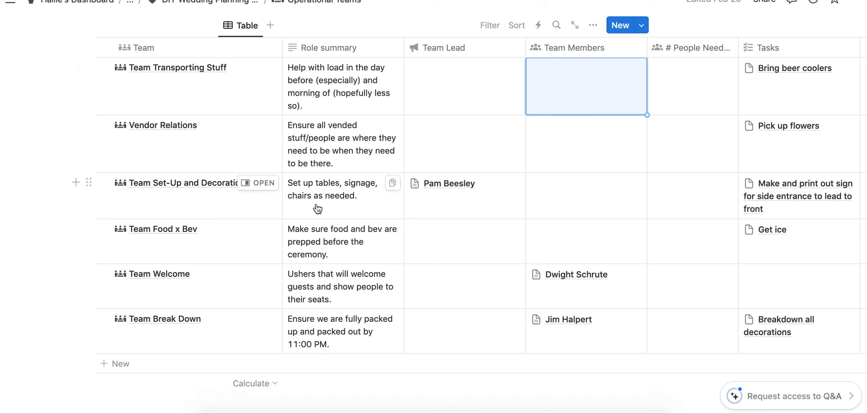
{"action": "left_click", "coordinate": [456, 183]}
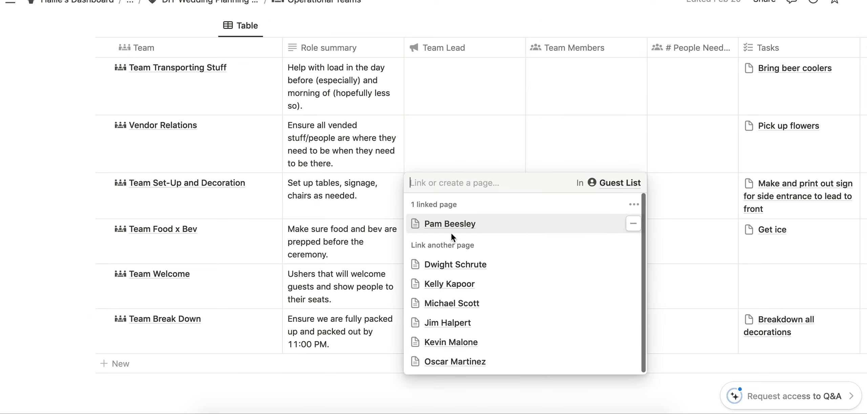
{"action": "left_click", "coordinate": [450, 225]}
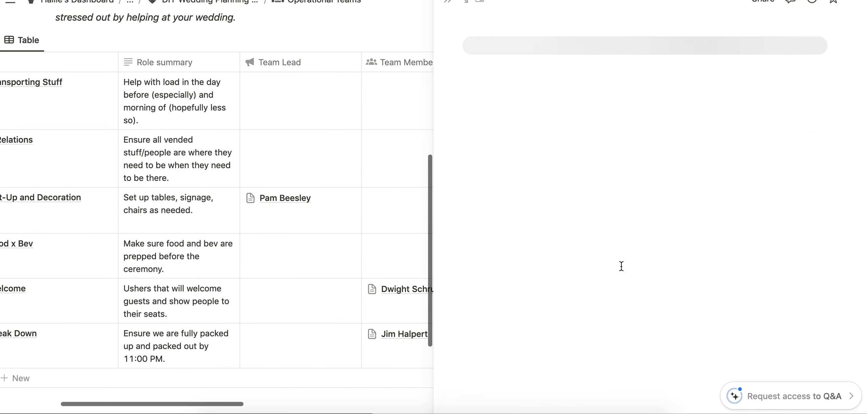
{"action": "scroll", "coordinate": [622, 271], "scroll_direction": "down", "scroll_amount": 2}
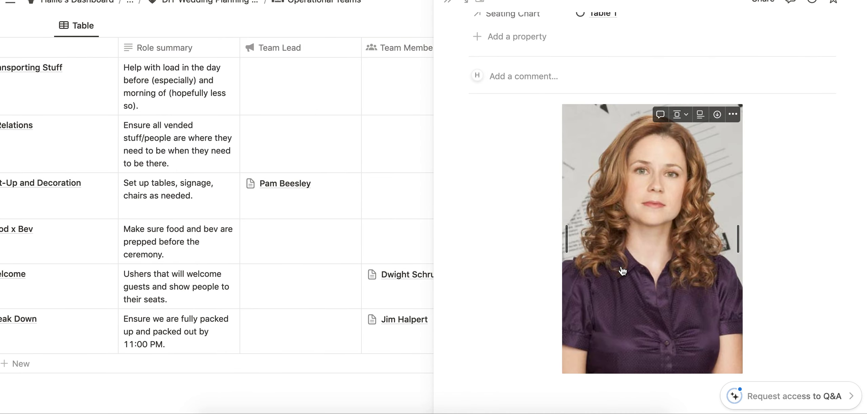
{"action": "scroll", "coordinate": [623, 271], "scroll_direction": "up", "scroll_amount": 10}
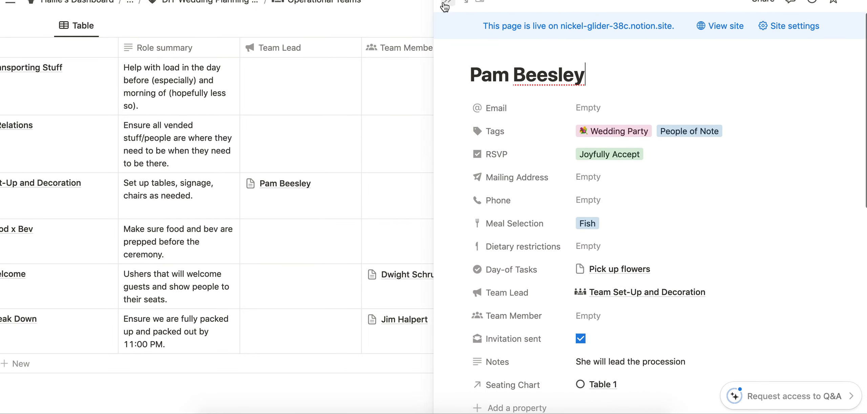
{"action": "left_click", "coordinate": [446, 4]}
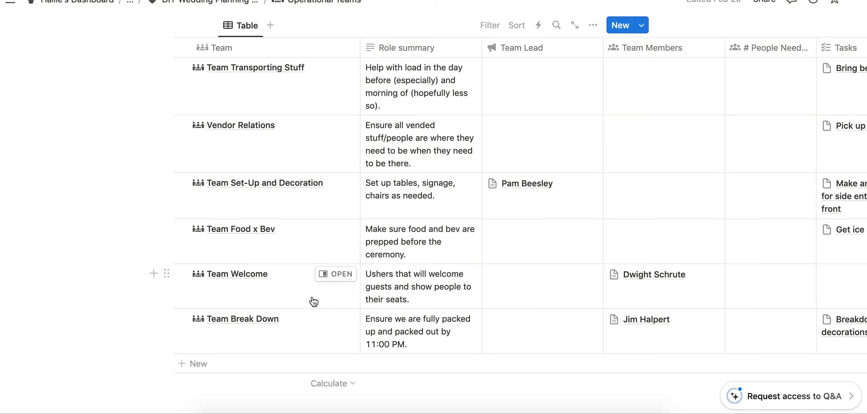
- Open the Logistics for the Wedding database from Team Transporting Stuff's tasks and view the Timeframe options for Breakdown all decorations
{"action": "scroll", "coordinate": [313, 302], "scroll_direction": "up", "scroll_amount": 10}
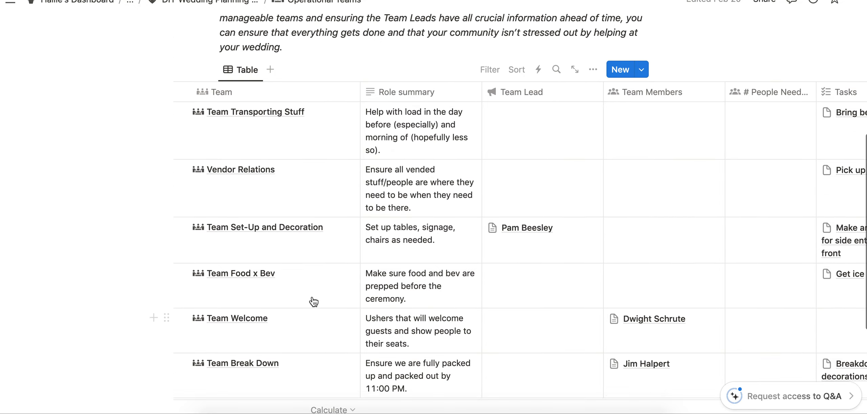
{"action": "scroll", "coordinate": [421, 102], "scroll_direction": "down", "scroll_amount": 5}
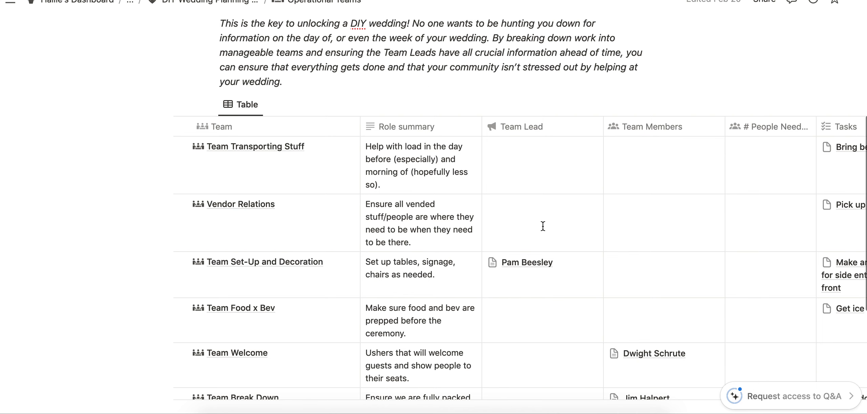
{"action": "scroll", "coordinate": [575, 213], "scroll_direction": "right", "scroll_amount": 5}
{"action": "left_click", "coordinate": [728, 148]}
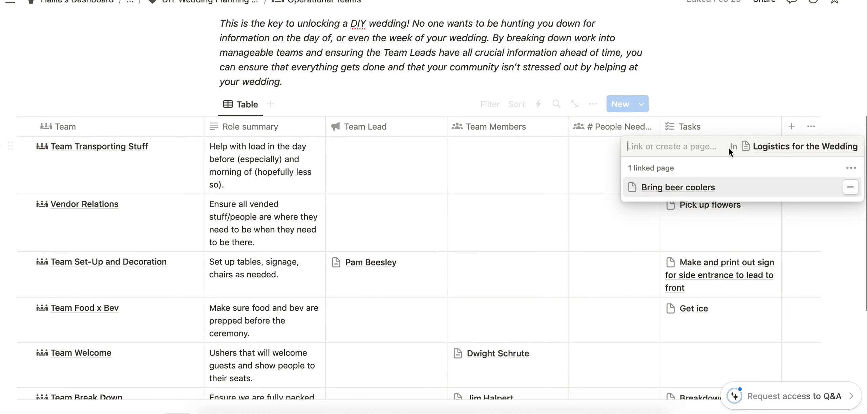
{"action": "left_click", "coordinate": [782, 146]}
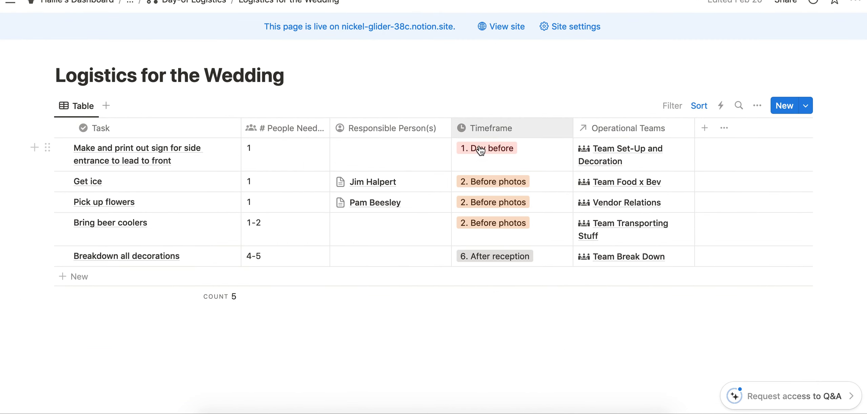
{"action": "left_click", "coordinate": [549, 258]}
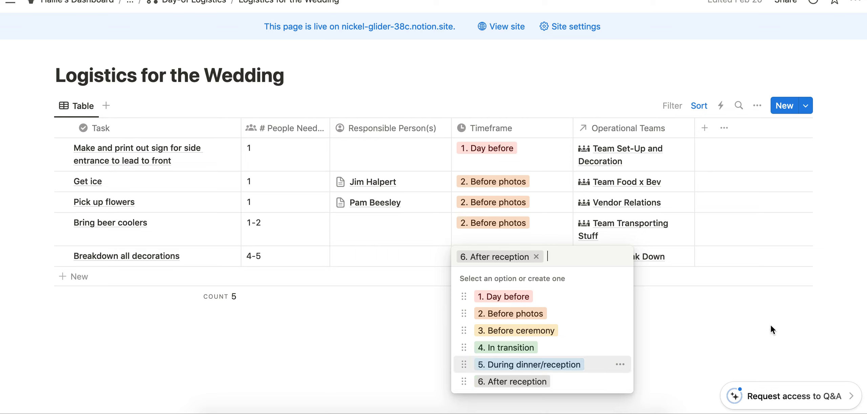
{"action": "left_click", "coordinate": [758, 330]}
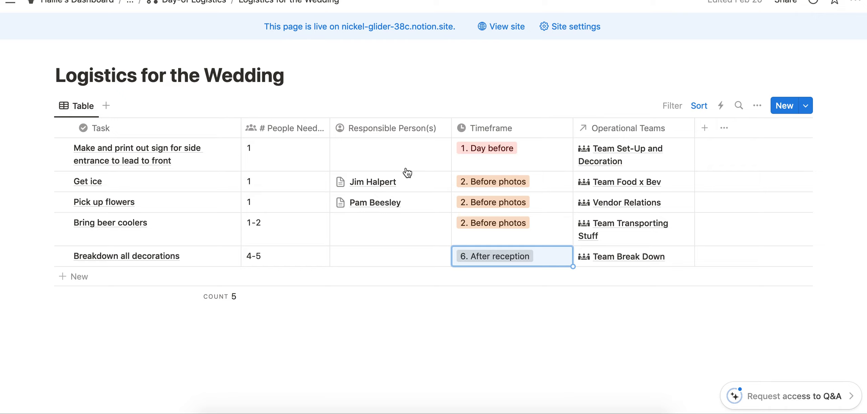
- Go to the parent Day-of Logistics page and review its Logistics for the Wedding table
{"action": "left_click", "coordinate": [212, 9]}
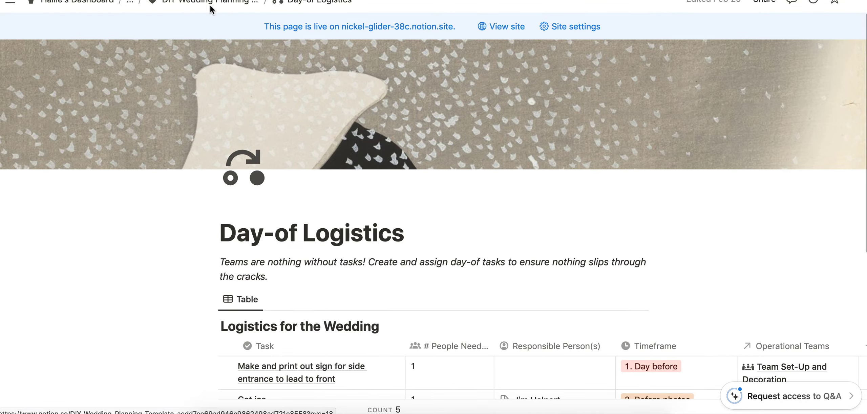
{"action": "scroll", "coordinate": [200, 329], "scroll_direction": "down", "scroll_amount": 5}
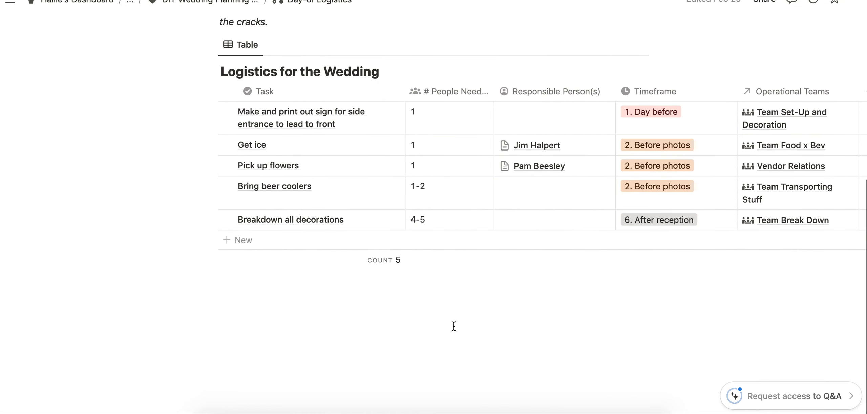
{"action": "scroll", "coordinate": [639, 238], "scroll_direction": "right", "scroll_amount": 5}
{"action": "scroll", "coordinate": [639, 238], "scroll_direction": "left", "scroll_amount": 5}
{"action": "scroll", "coordinate": [639, 238], "scroll_direction": "up", "scroll_amount": 5}
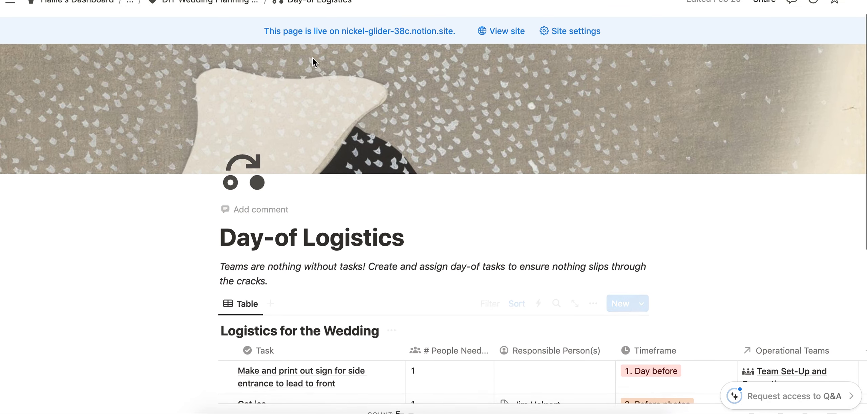
- Return to the DIY Wedding Planning Template page and review its sections down to List of Vendors and People of Note
{"action": "left_click", "coordinate": [231, 4]}
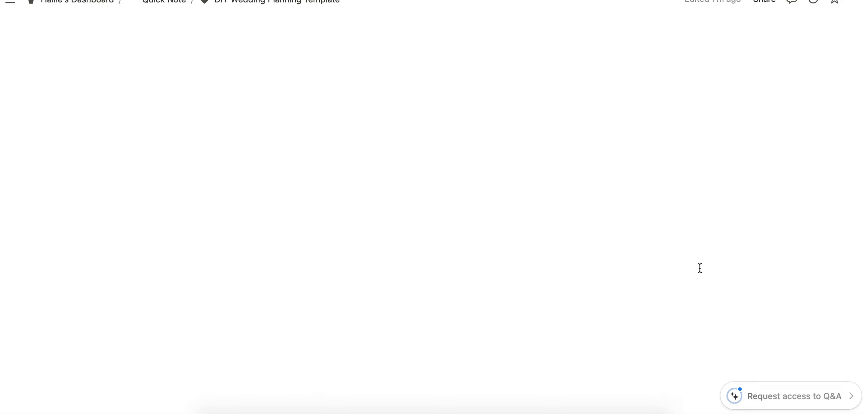
{"action": "scroll", "coordinate": [700, 268], "scroll_direction": "down", "scroll_amount": 10}
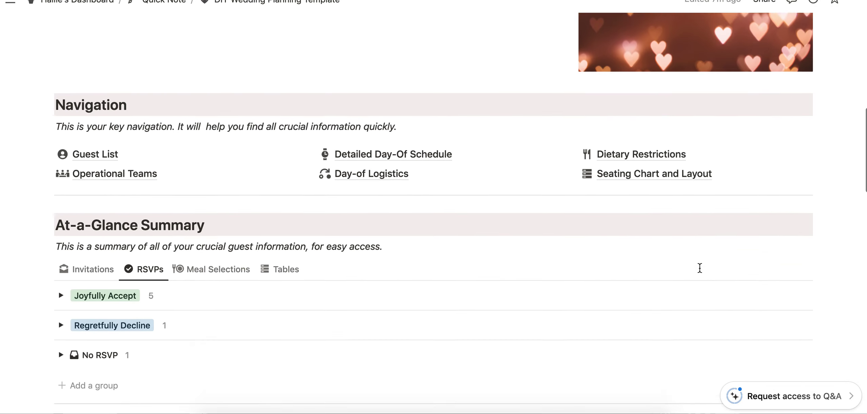
{"action": "scroll", "coordinate": [700, 268], "scroll_direction": "down", "scroll_amount": 10}
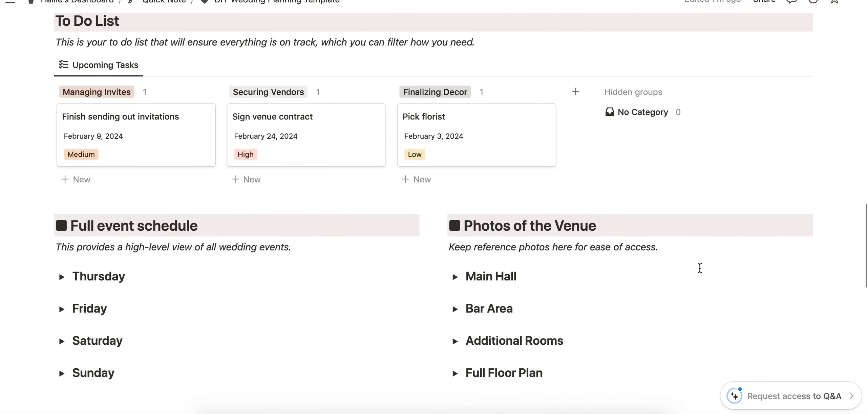
{"action": "scroll", "coordinate": [836, 260], "scroll_direction": "down", "scroll_amount": 15}
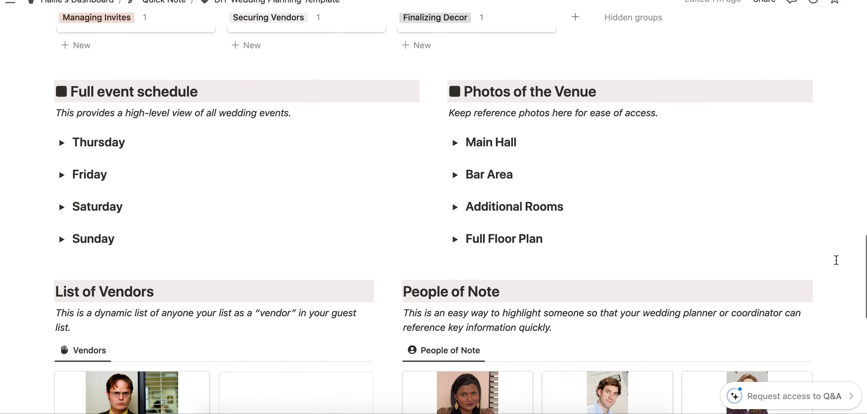
- Take a full-screen screenshot of the template page showing the Navigation and At-a-Glance Summary sections
{"action": "scroll", "coordinate": [836, 261], "scroll_direction": "up", "scroll_amount": 20}
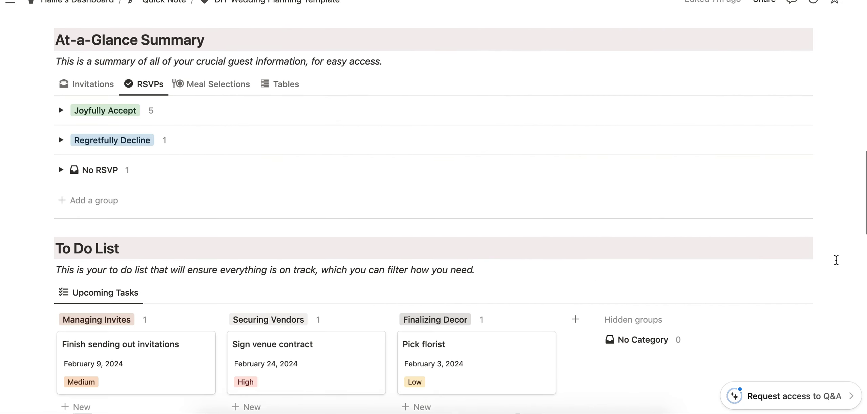
{"action": "scroll", "coordinate": [836, 260], "scroll_direction": "up", "scroll_amount": 5}
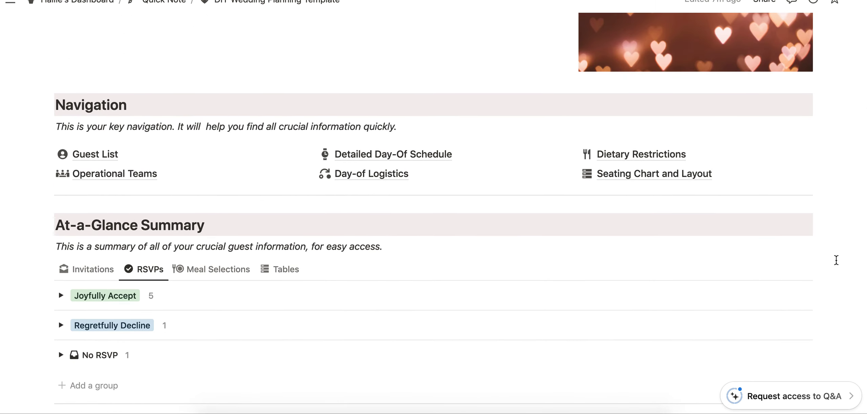
{"action": "key", "text": "shift+super+3"}
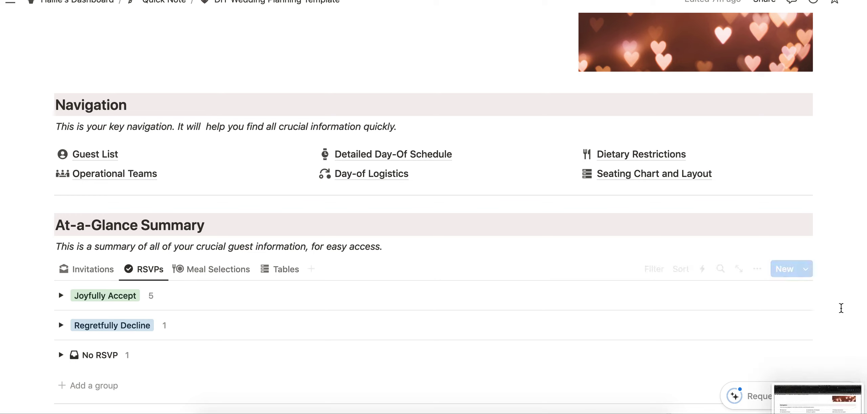